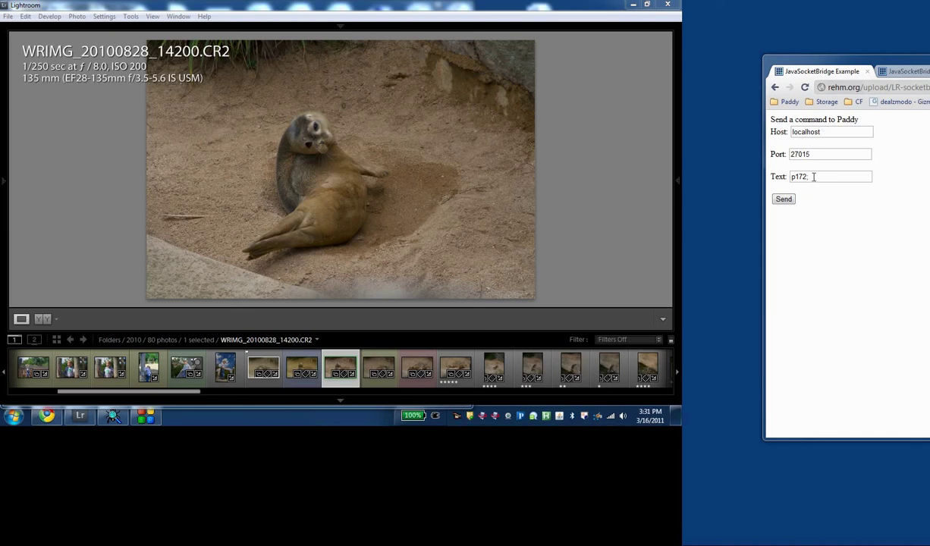
Send the p172 command from the Paddy page to jump to another photo.
drag(805, 176, 753, 182)
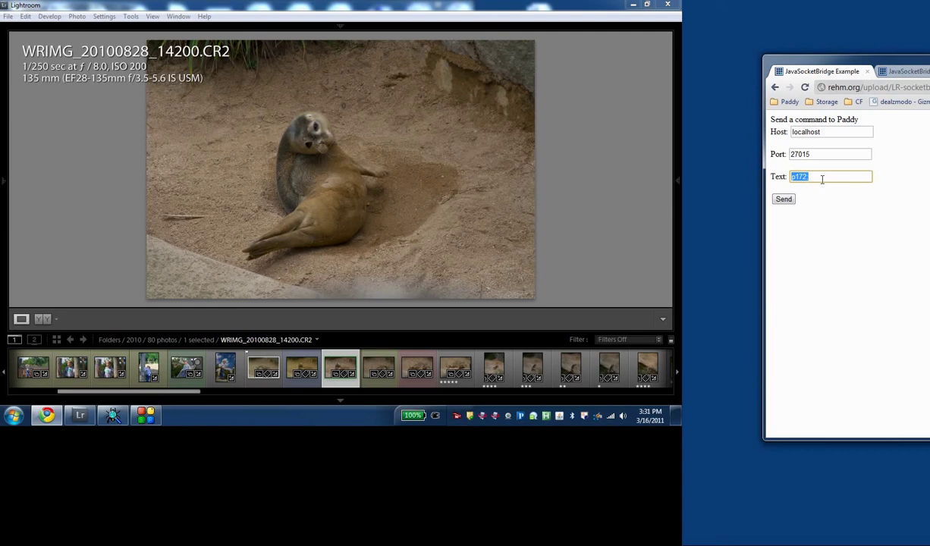
text(p172)
click(784, 200)
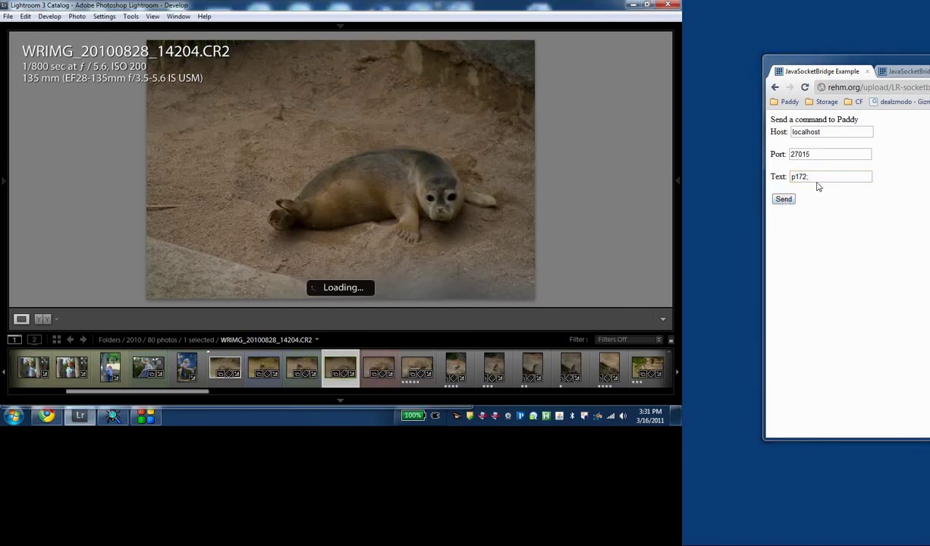
Send 'p173;p173;p173;p173;', then step right to the seal photo WRIMG_20100828_14198.CR2.
click(814, 180)
key(BackSpace)
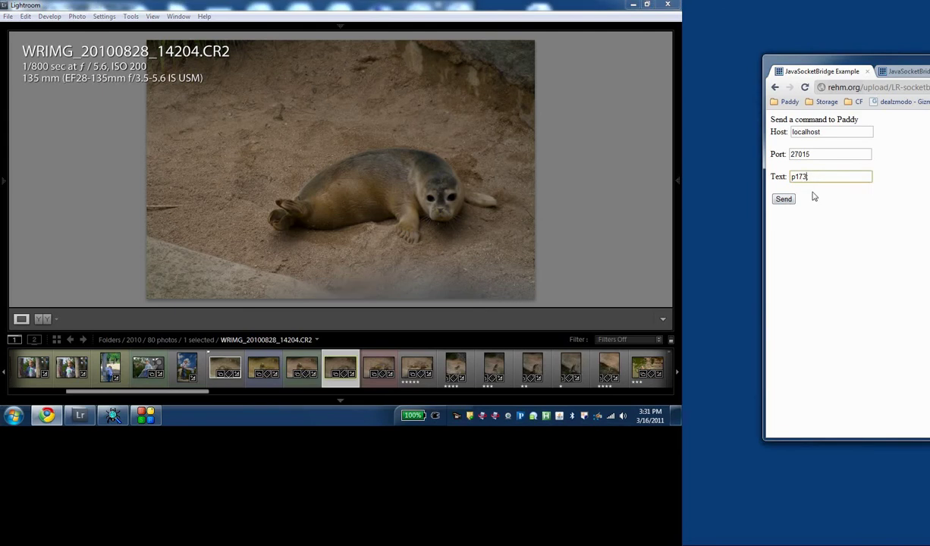
text(3)
key(ctrl+a)
text(p173;)
text(p173;p173;p173;)
click(784, 201)
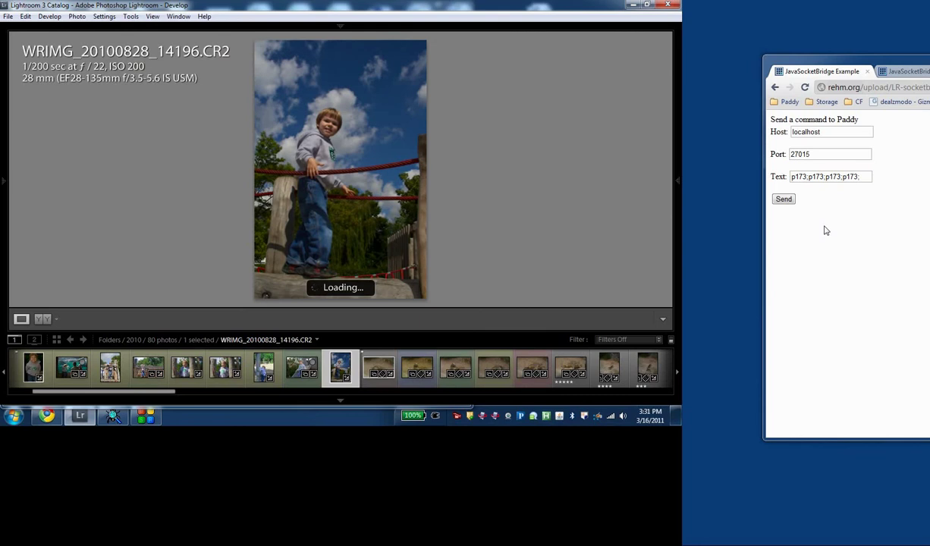
key(Right)
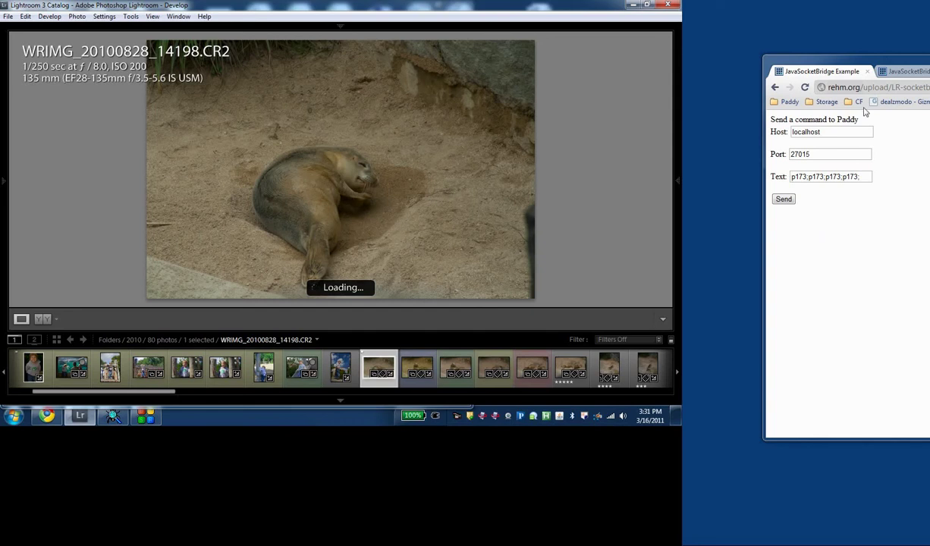
Send 'Go to Library' from the second JavaSocketBridge page's command dropdown.
click(895, 72)
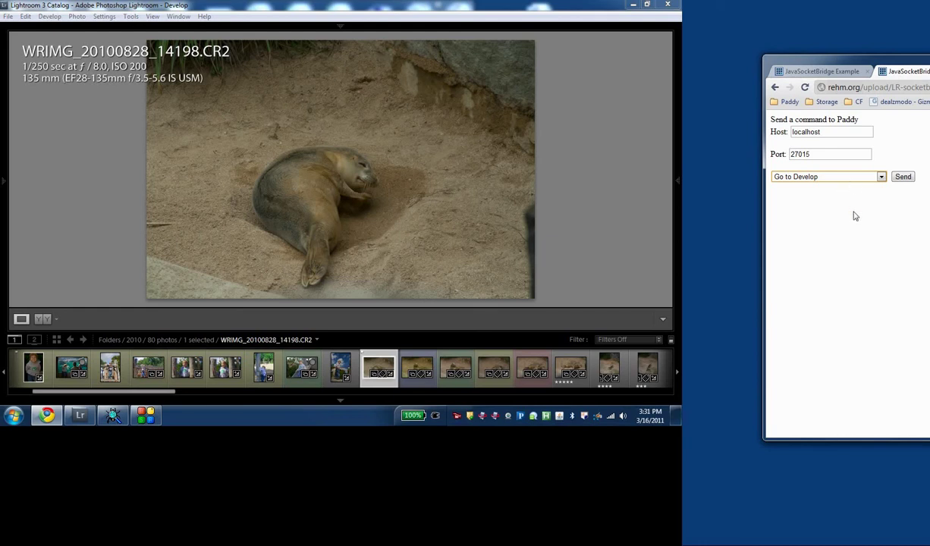
click(880, 177)
mouse_move(881, 298)
mouse_down()
mouse_move(883, 201)
mouse_move(869, 203)
mouse_move(883, 237)
mouse_up()
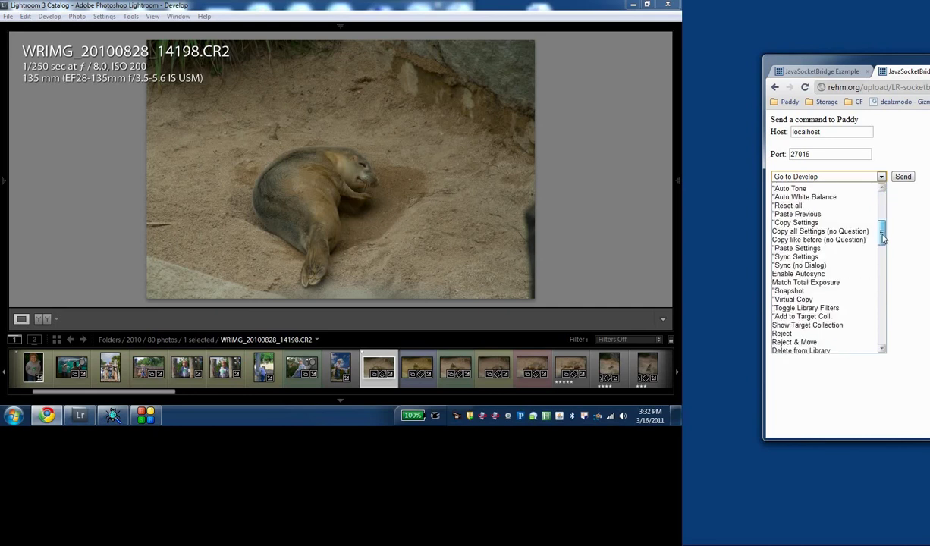
drag(883, 236, 876, 294)
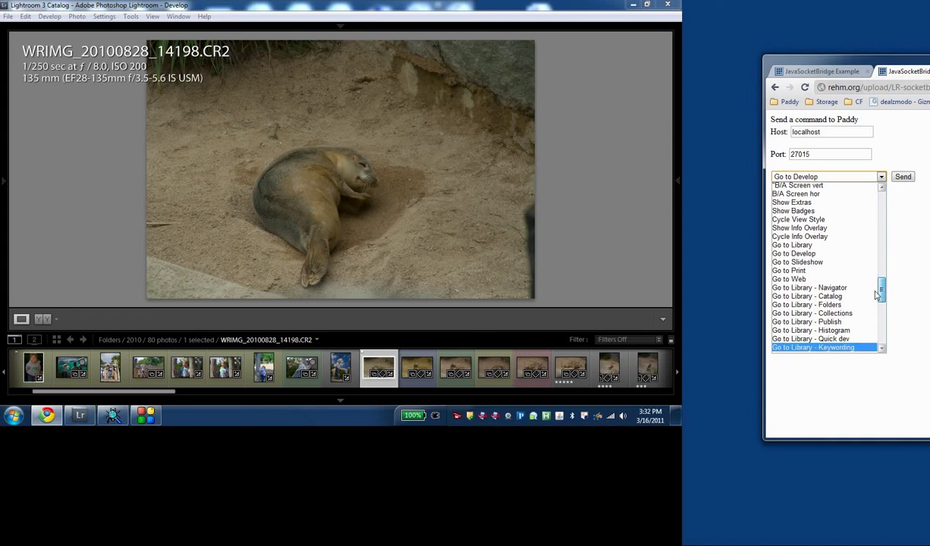
click(832, 247)
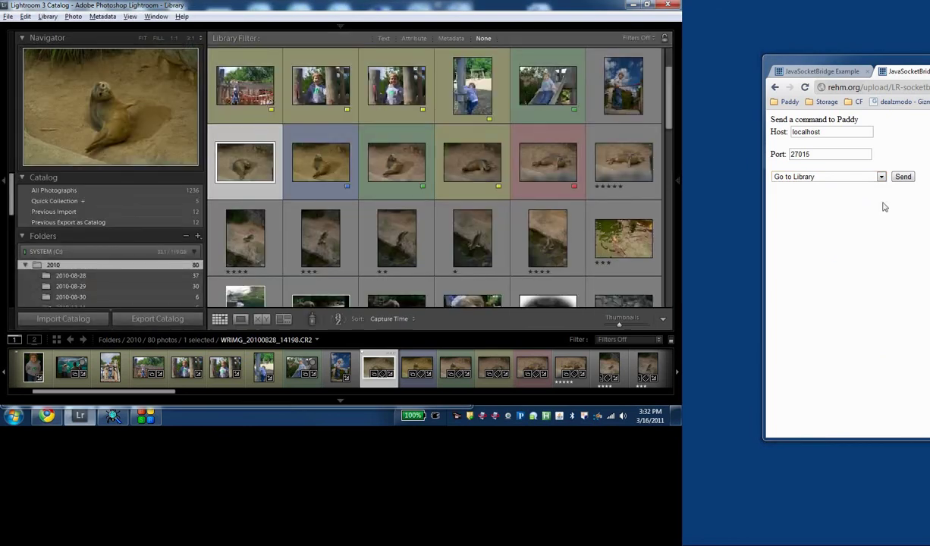
Send Increase Thumbnail twice to enlarge the Library grid thumbnails.
click(880, 176)
scroll(877, 334, down, 10)
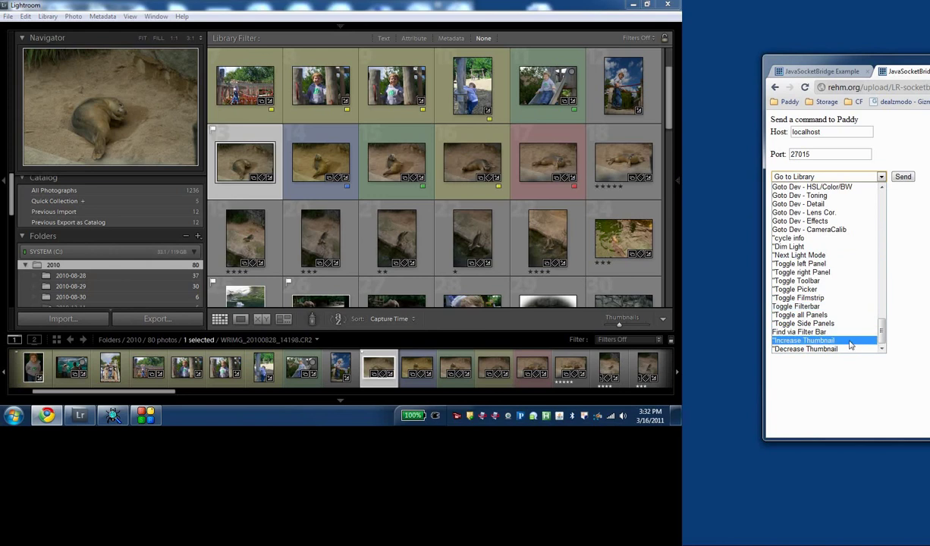
click(850, 341)
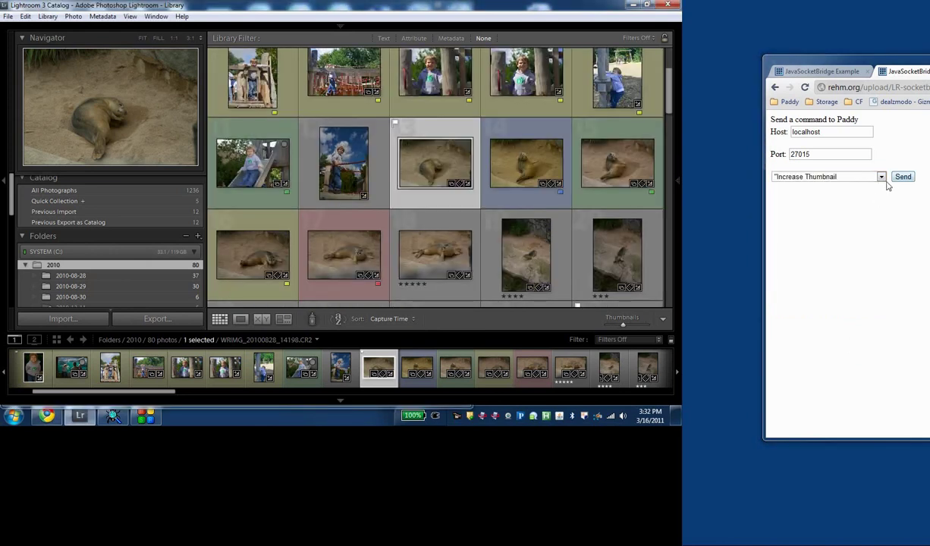
click(902, 177)
Send Toggle Left Panel and Toggle Filmstrip to hide both panels.
click(847, 175)
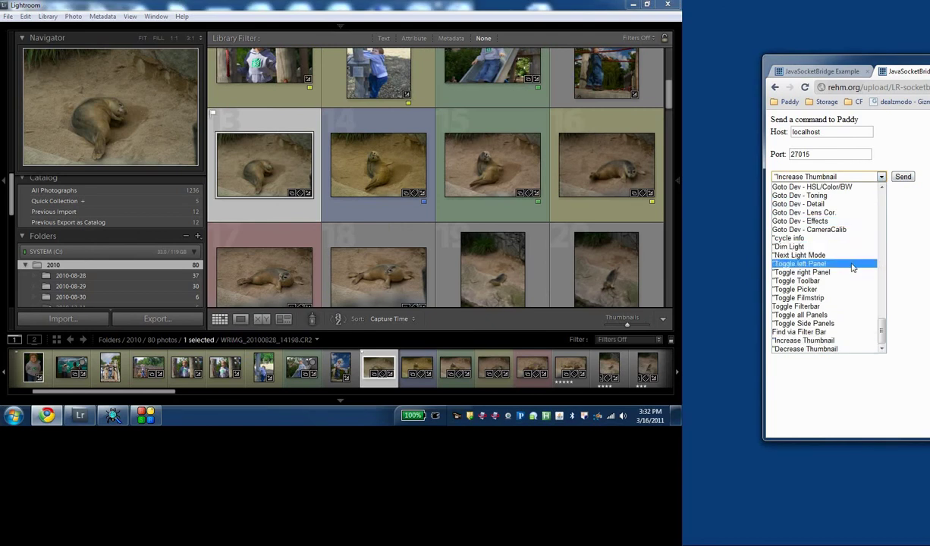
click(852, 264)
click(881, 176)
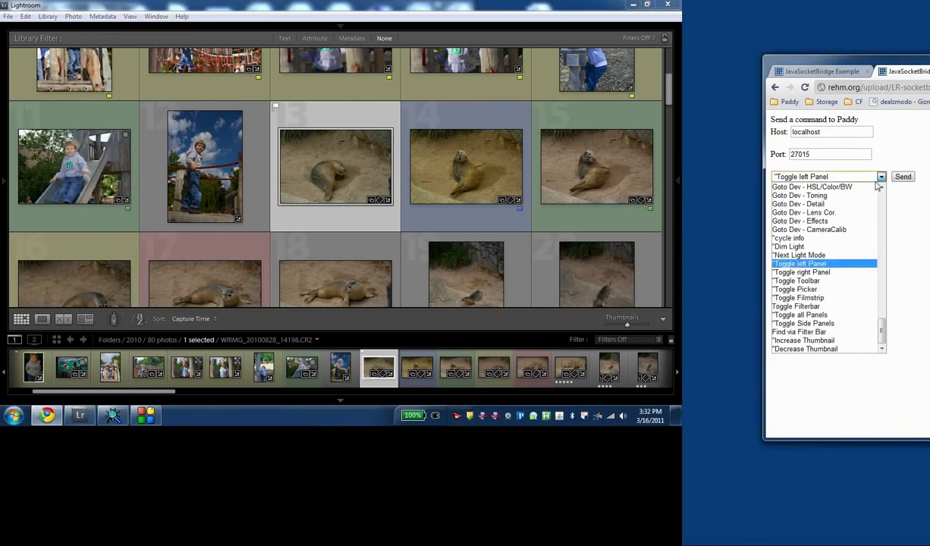
click(849, 303)
Send the command that activates Lightroom's Spot Removal tool.
click(881, 176)
drag(881, 326, 870, 200)
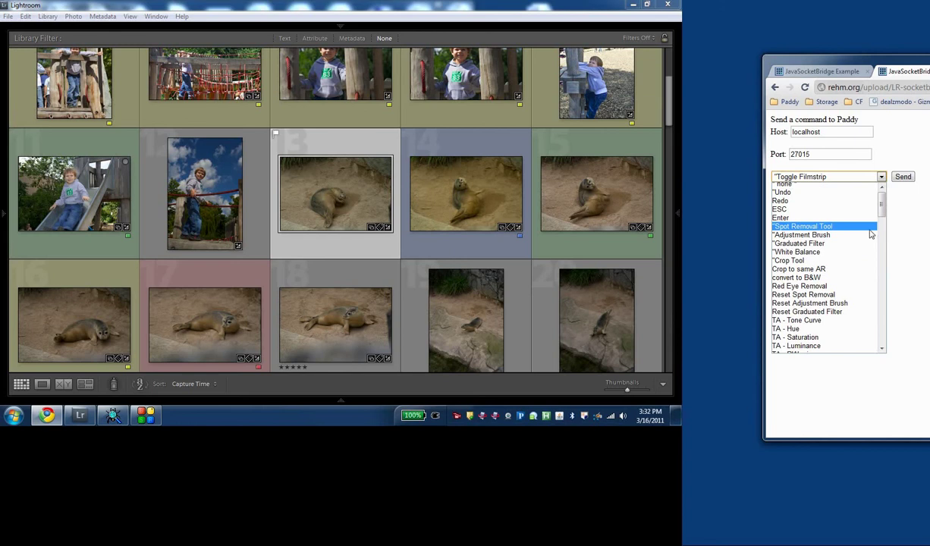
click(871, 235)
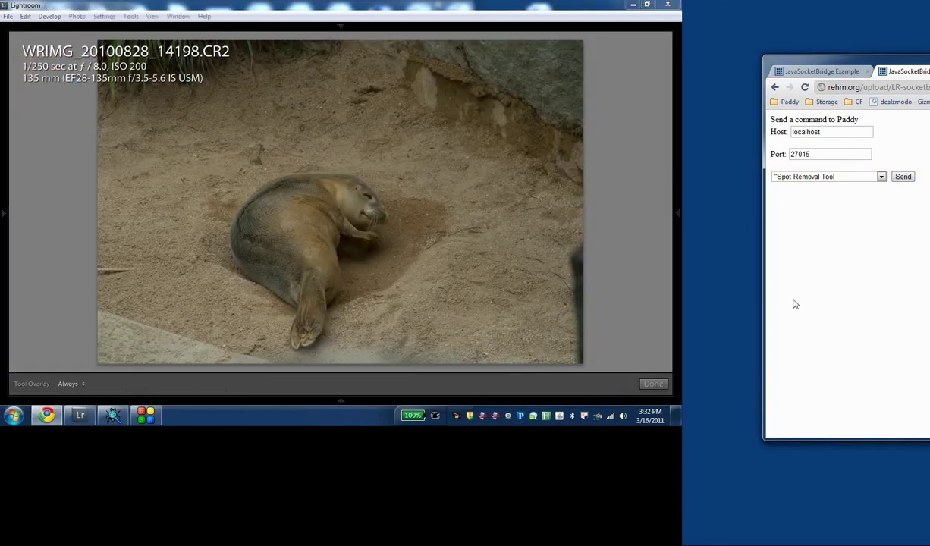